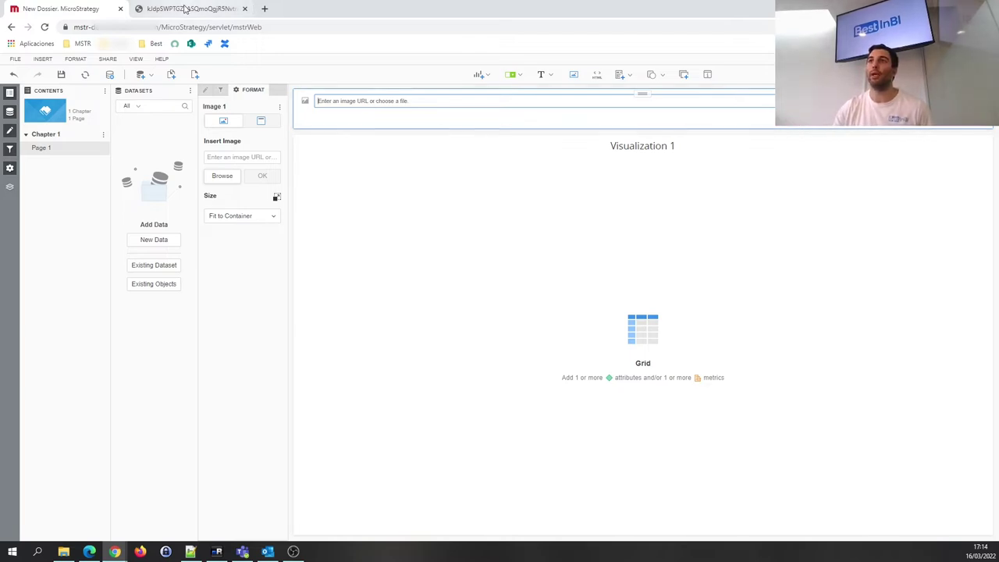
Step: Insert the BestInBI logo into the image container above the visualization, using its base64 data URI from the second browser tab
{"action": "left_click", "coordinate": [219, 14]}
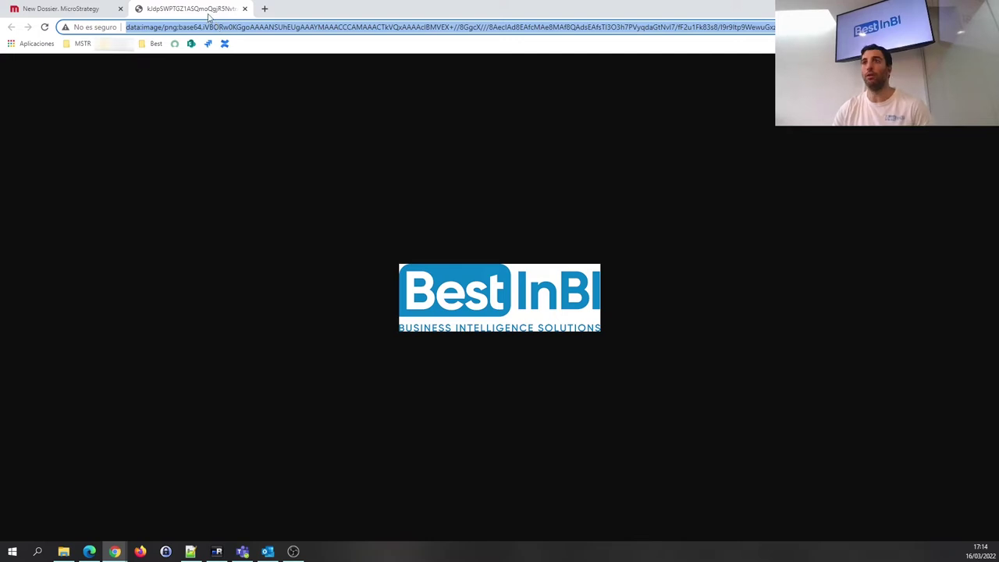
{"action": "left_click", "coordinate": [86, 8]}
{"action": "left_click", "coordinate": [373, 100]}
{"action": "key", "text": "ctrl+v"}
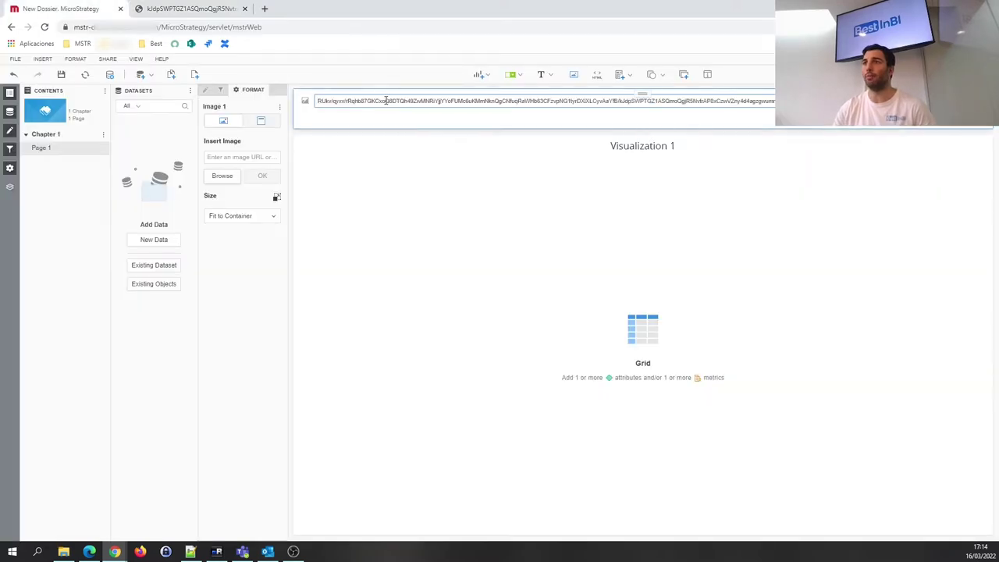
{"action": "key", "text": "Return"}
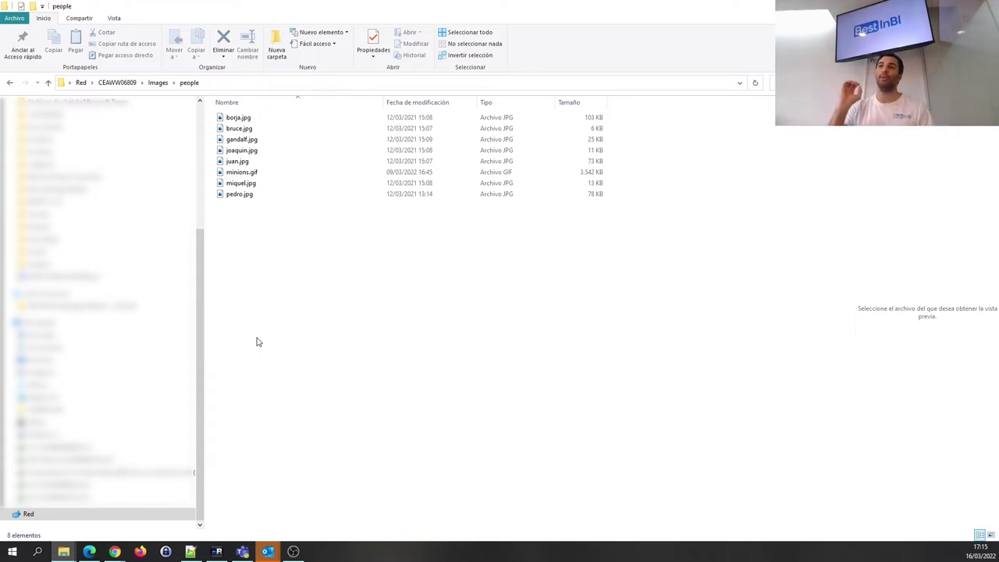
Step: Preview bruce.jpg and gandalf.jpg in the people image folder and return to the dossier in Chrome
{"action": "left_click", "coordinate": [243, 131]}
{"action": "left_click", "coordinate": [244, 140]}
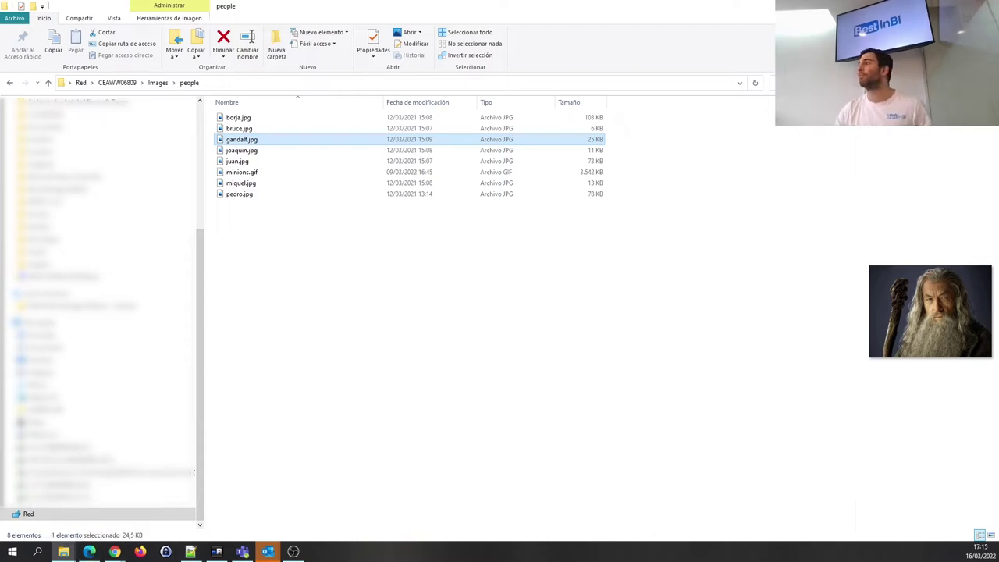
{"action": "left_click", "coordinate": [114, 551]}
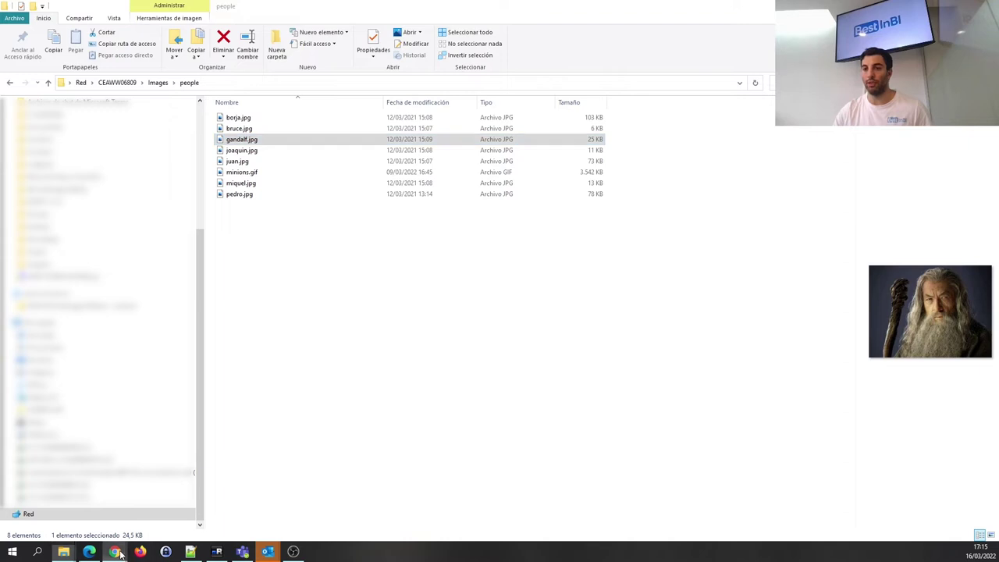
{"action": "left_click", "coordinate": [283, 500]}
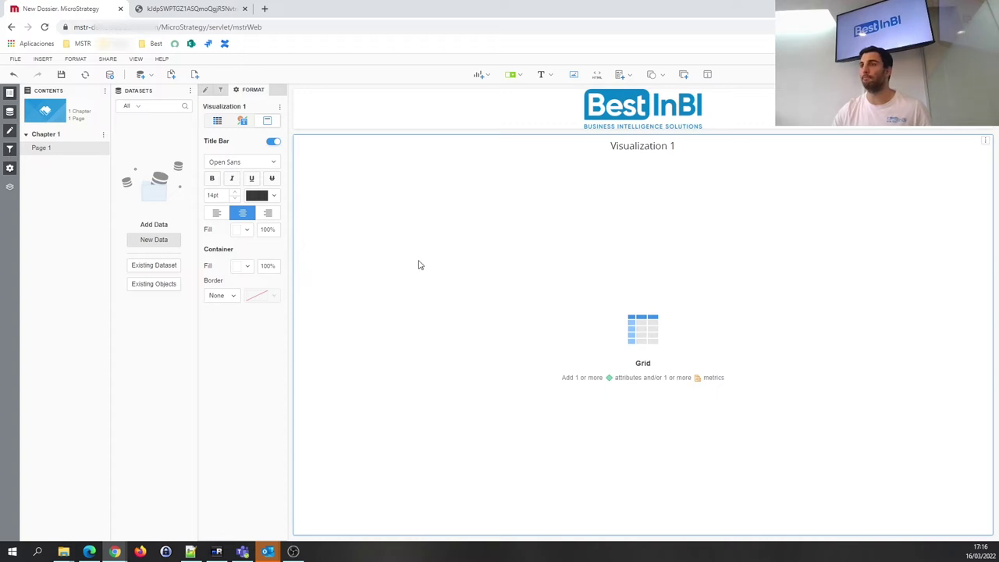
Step: Add new data to the dossier by uploading the file Hypersnow.xlsx from disk
{"action": "left_click", "coordinate": [155, 241]}
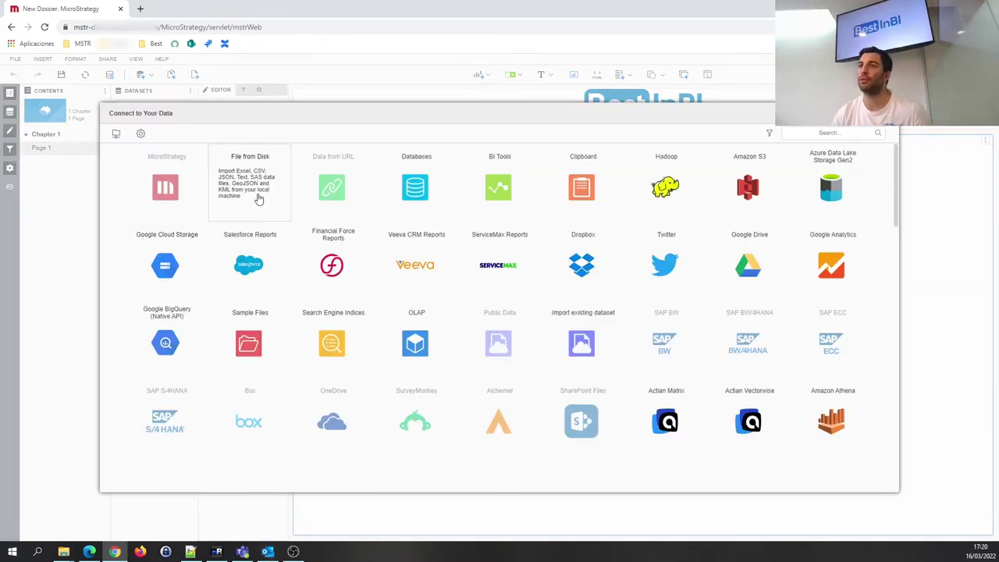
{"action": "left_click", "coordinate": [254, 198]}
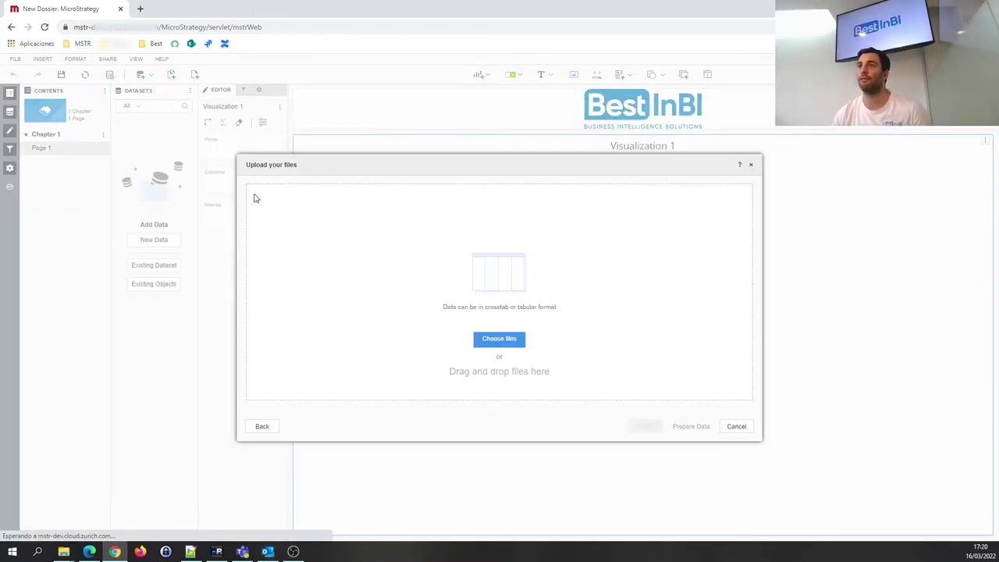
{"action": "left_click", "coordinate": [520, 346]}
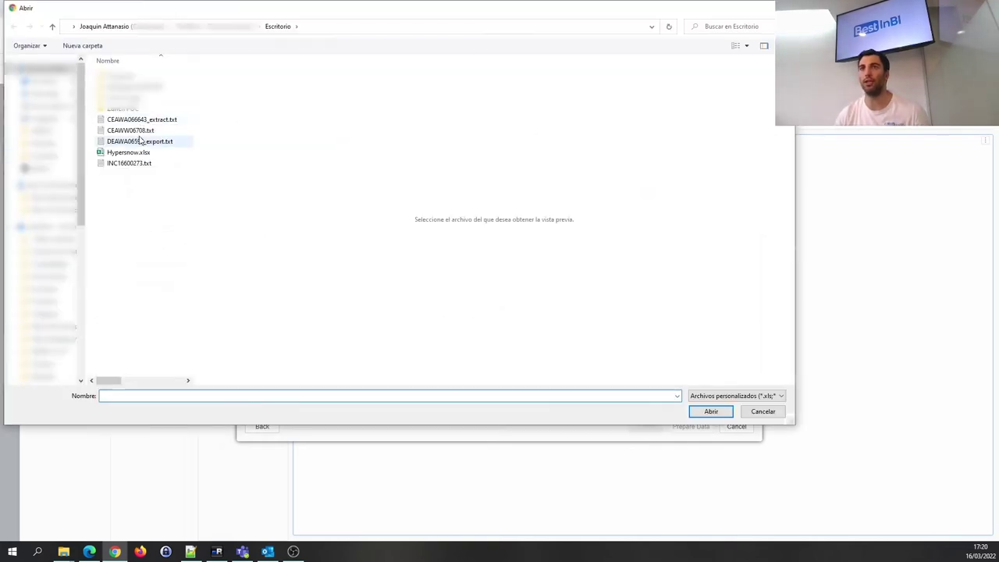
{"action": "left_click", "coordinate": [131, 153]}
{"action": "left_click", "coordinate": [711, 411]}
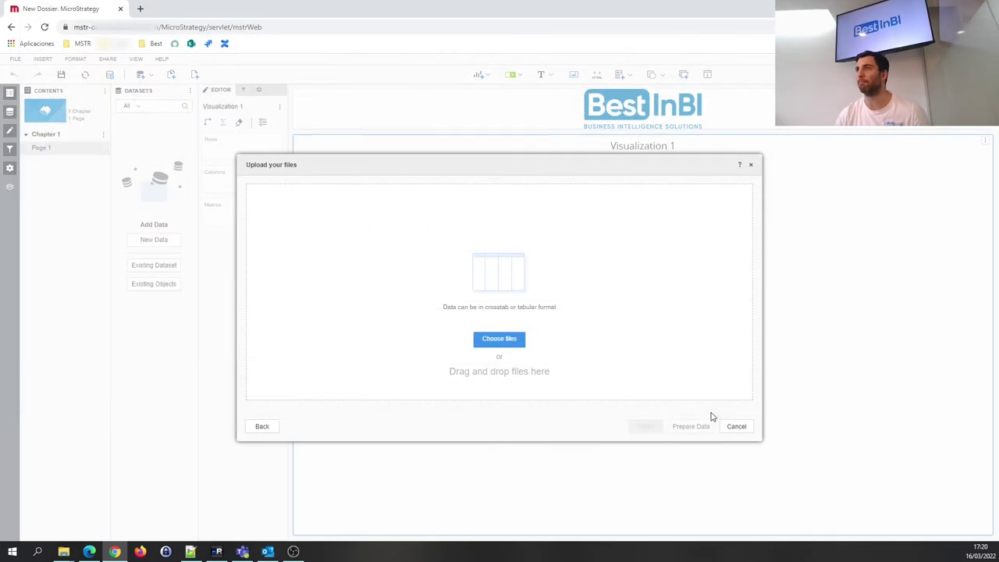
Step: Prepare the uploaded workbook's data with only the Demo worksheet selected
{"action": "left_click", "coordinate": [691, 432]}
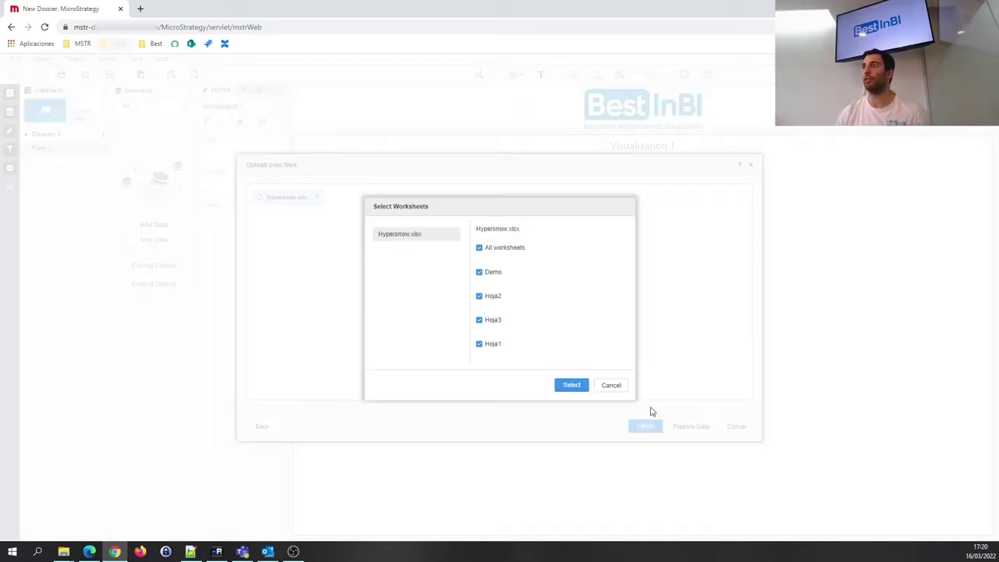
{"action": "left_click", "coordinate": [480, 249]}
{"action": "left_click", "coordinate": [485, 272]}
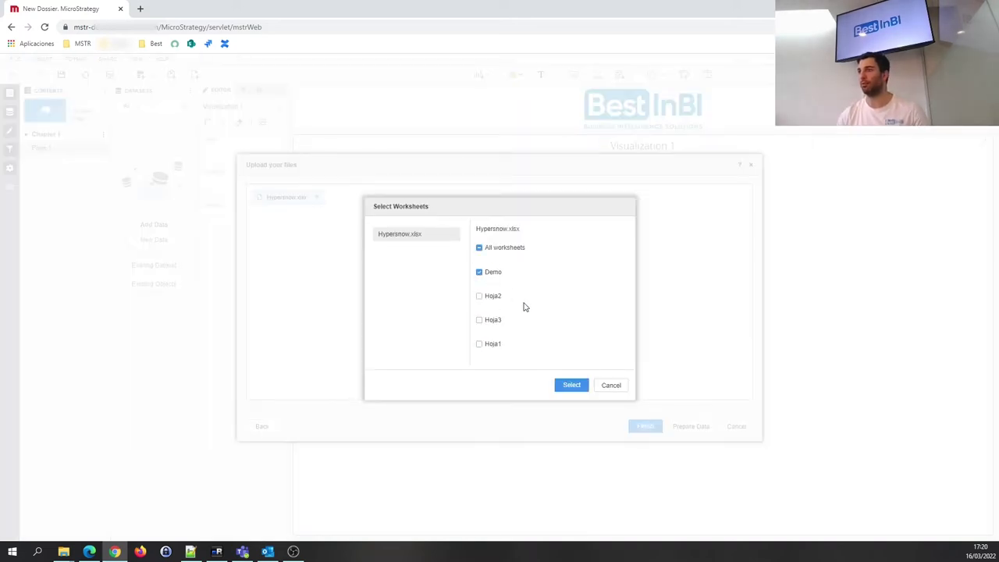
{"action": "left_click", "coordinate": [568, 386]}
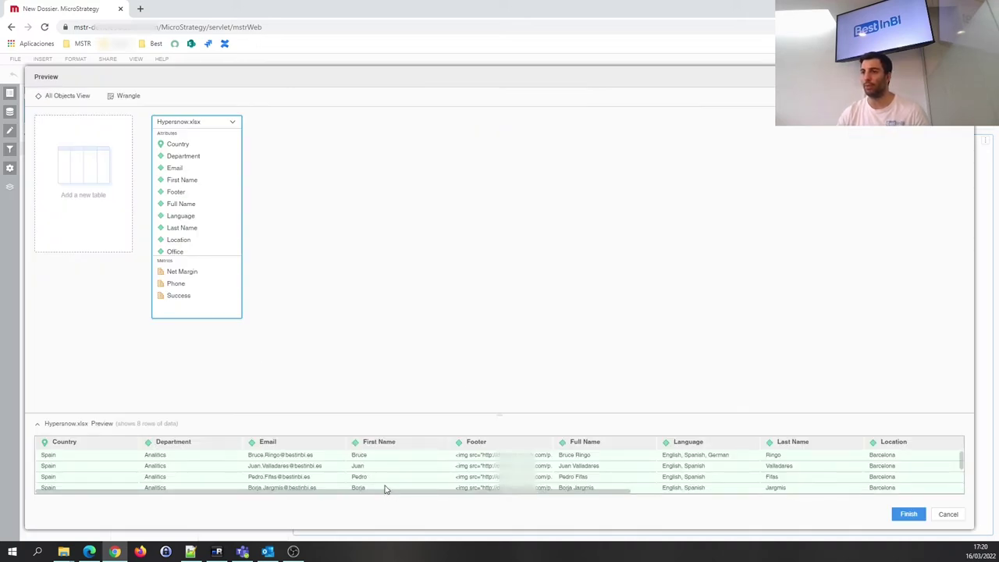
Step: Wrangle the Hypersnow.xlsx data, duplicating the First Name column and renaming the copy to Foto
{"action": "left_click", "coordinate": [121, 101]}
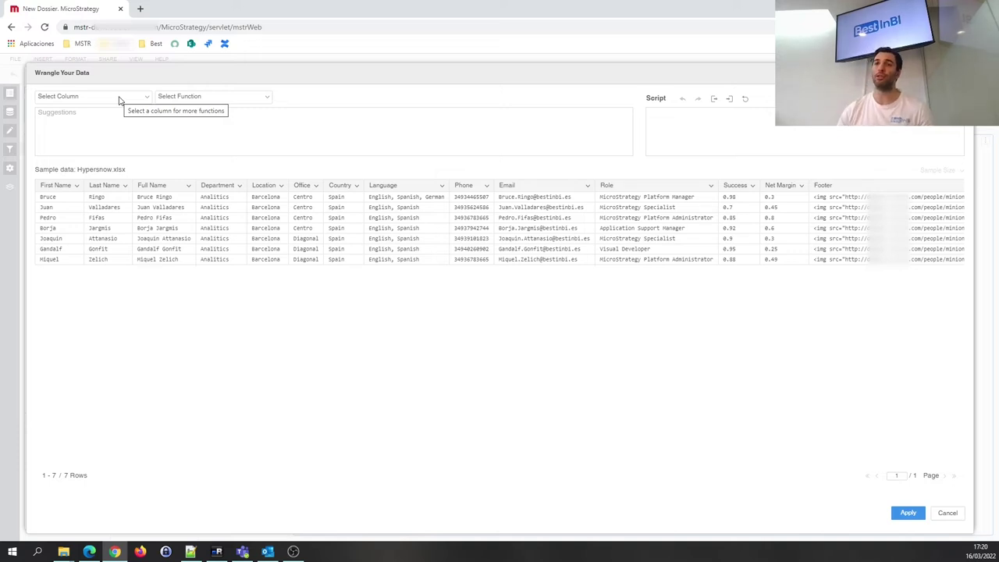
{"action": "left_click", "coordinate": [77, 187]}
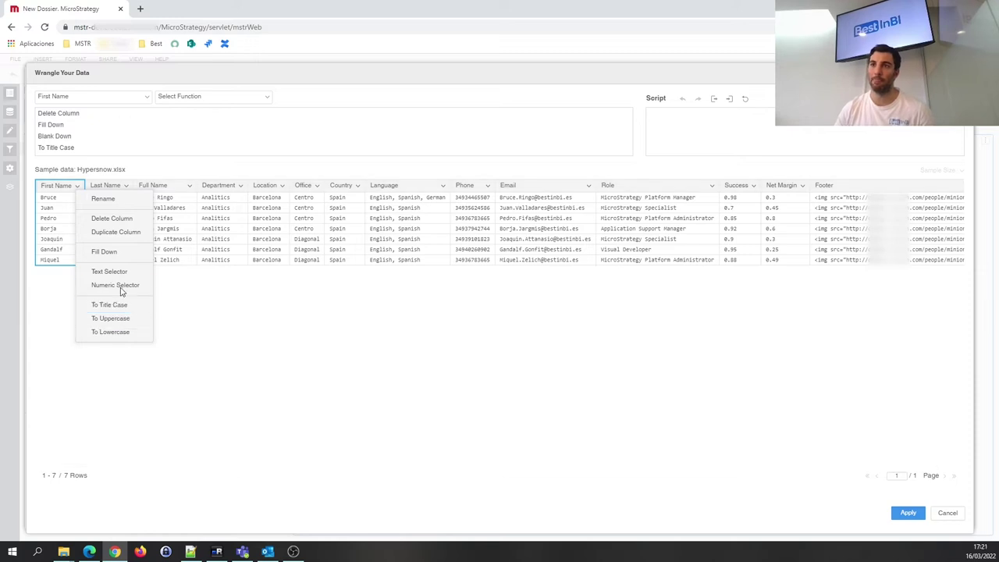
{"action": "left_click", "coordinate": [121, 232]}
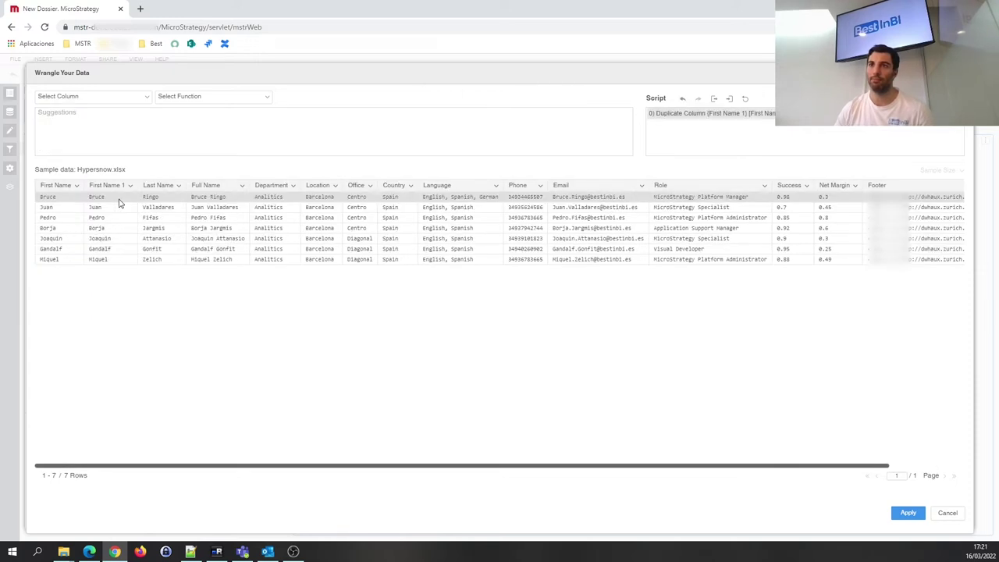
{"action": "double_click", "coordinate": [107, 186]}
{"action": "type", "text": "Foto"}
{"action": "key", "text": "Return"}
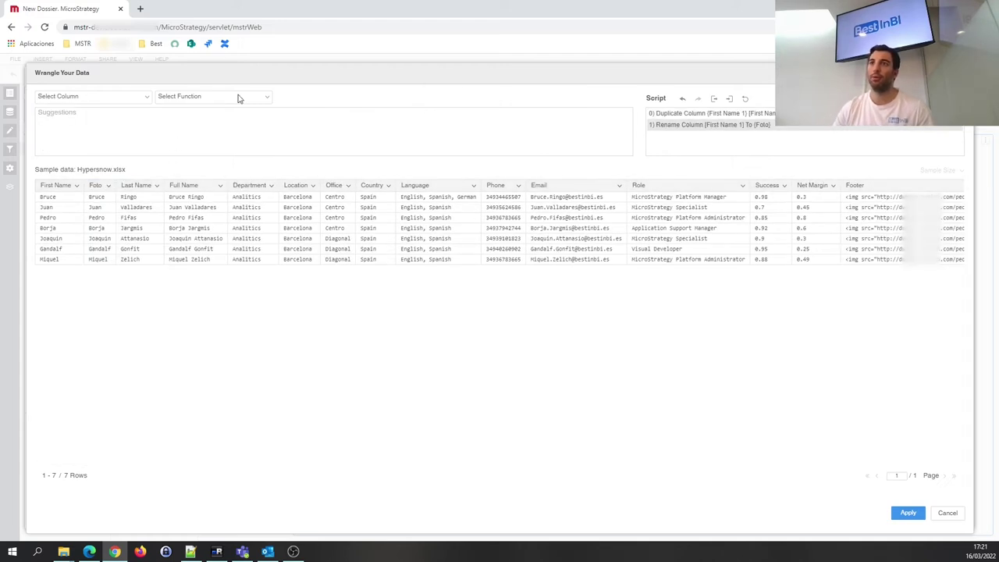
Step: Apply Pad Before to the Foto column with the saved "<img src=" prefix whose URL ends in ".com/people/"
{"action": "left_click", "coordinate": [96, 186]}
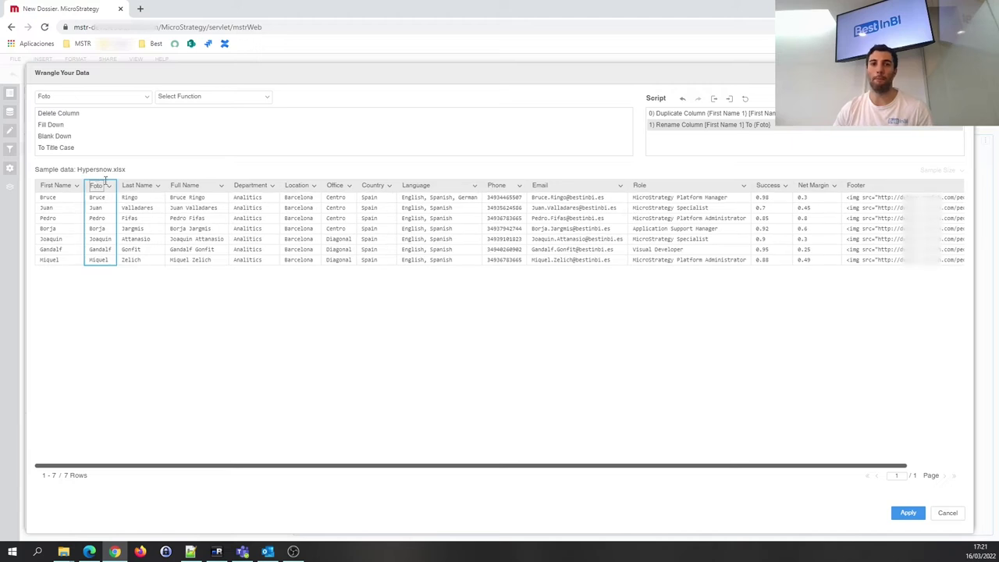
{"action": "left_click", "coordinate": [232, 98]}
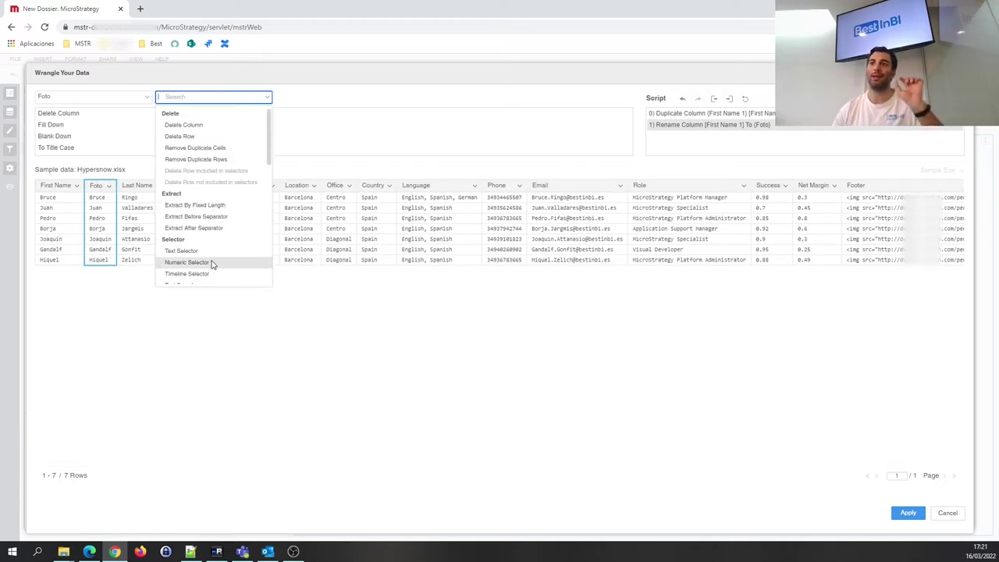
{"action": "scroll", "coordinate": [216, 250], "scroll_direction": "down", "scroll_amount": 2}
{"action": "type", "text": "pa"}
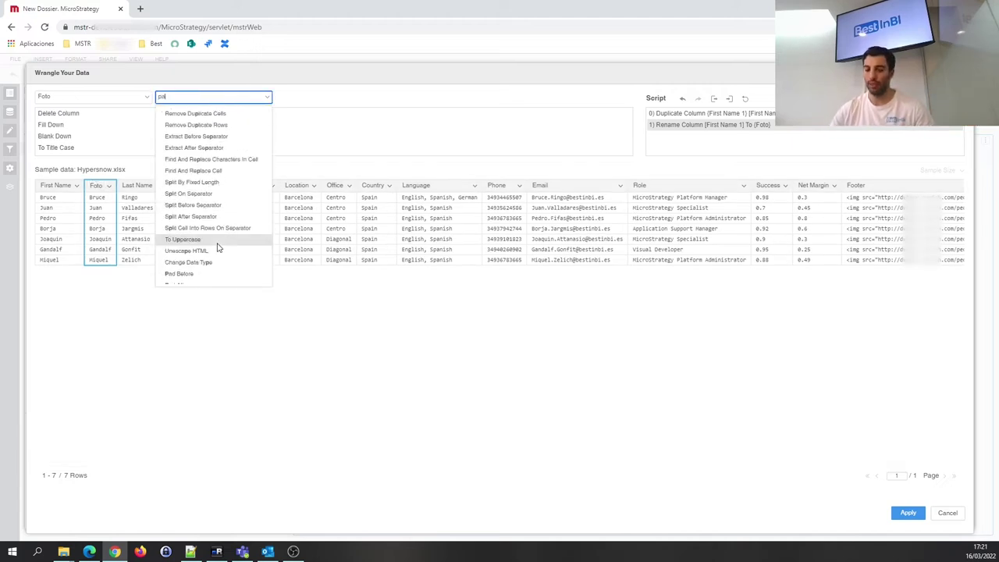
{"action": "type", "text": "d"}
{"action": "left_click", "coordinate": [198, 113]}
{"action": "left_click", "coordinate": [281, 97]}
{"action": "key", "text": "ctrl+grave"}
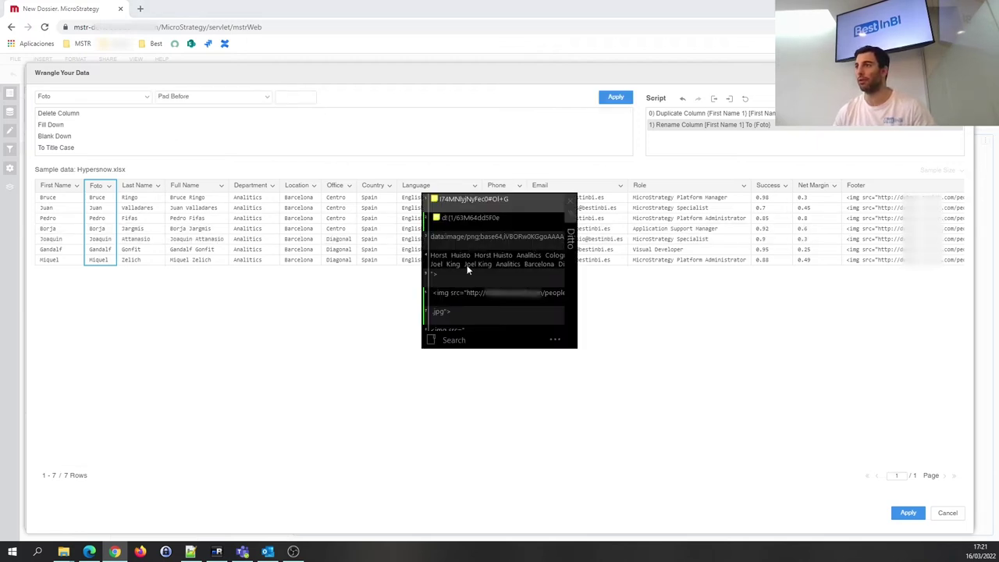
{"action": "double_click", "coordinate": [464, 293]}
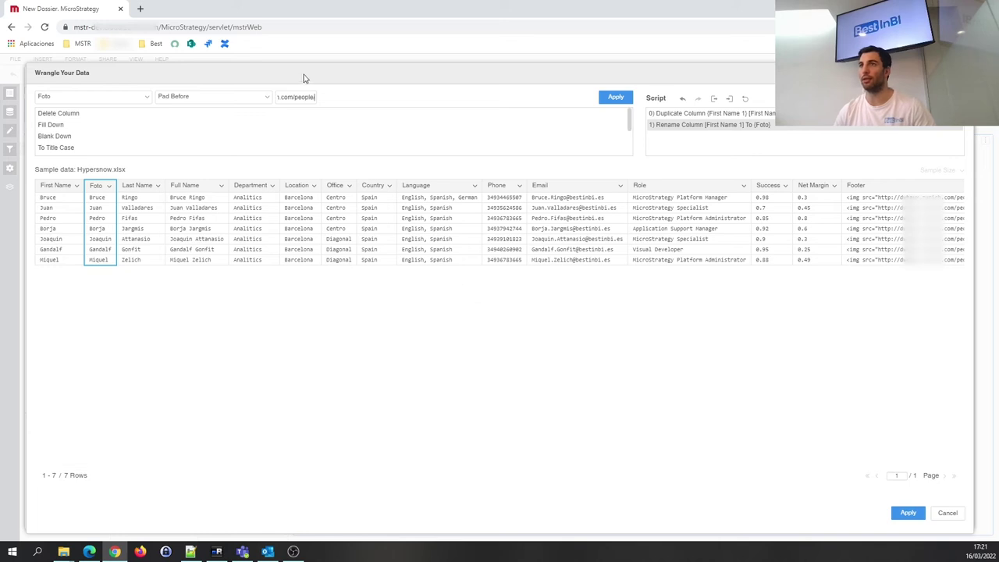
{"action": "left_click", "coordinate": [616, 97]}
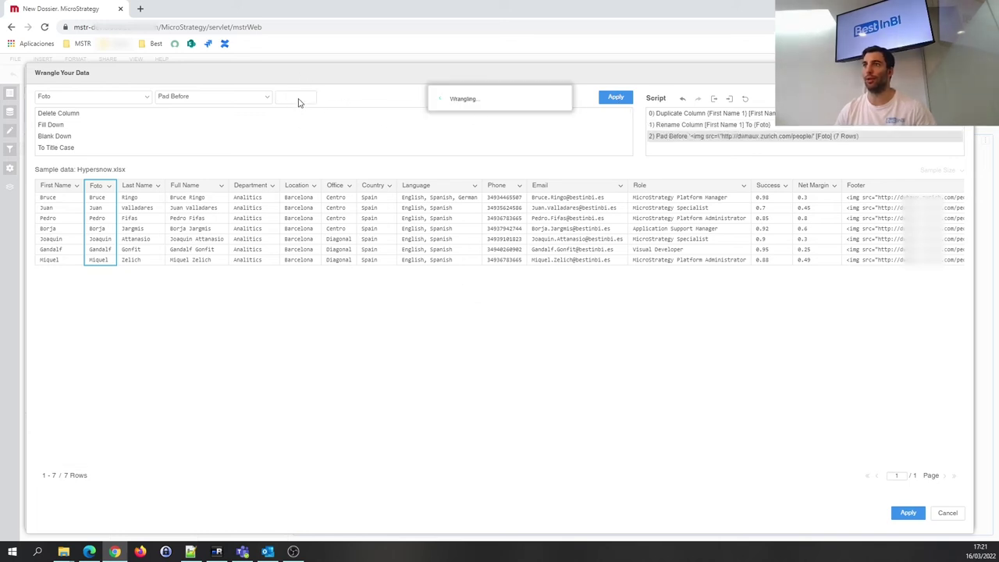
Step: Apply Pad After to the Foto column with the saved suffix .jpg">
{"action": "left_click", "coordinate": [238, 186]}
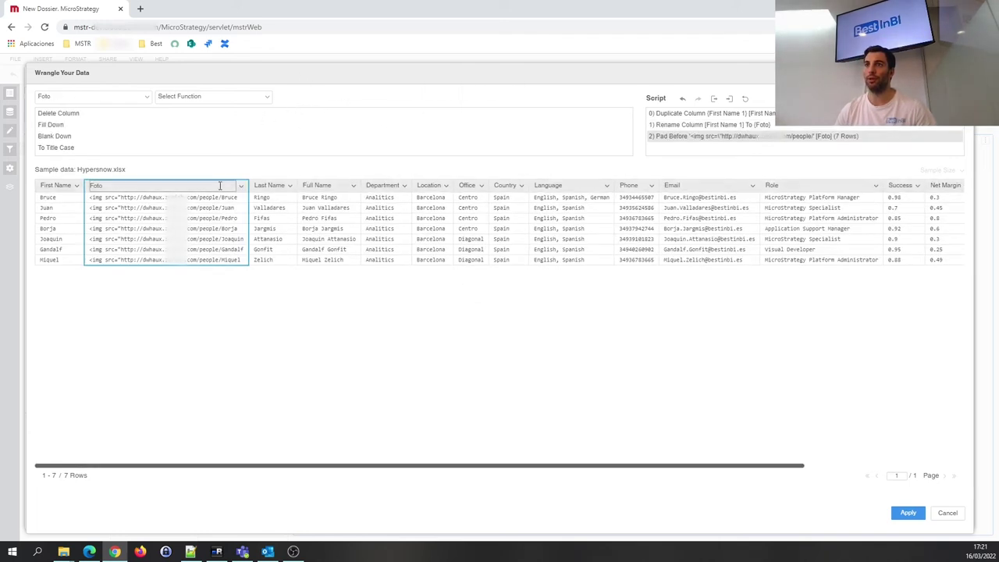
{"action": "left_click", "coordinate": [232, 98]}
{"action": "type", "text": "pad"}
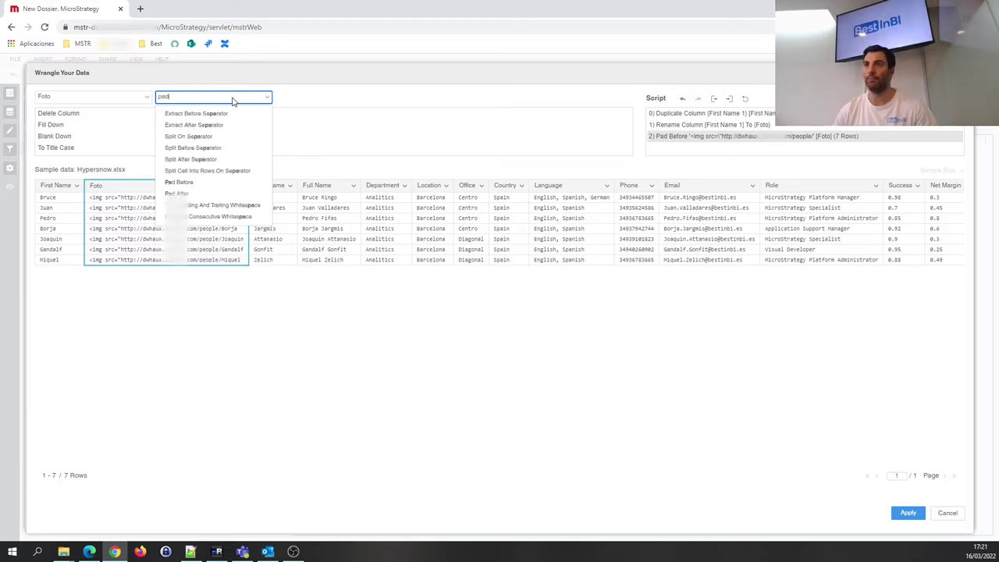
{"action": "left_click", "coordinate": [207, 125]}
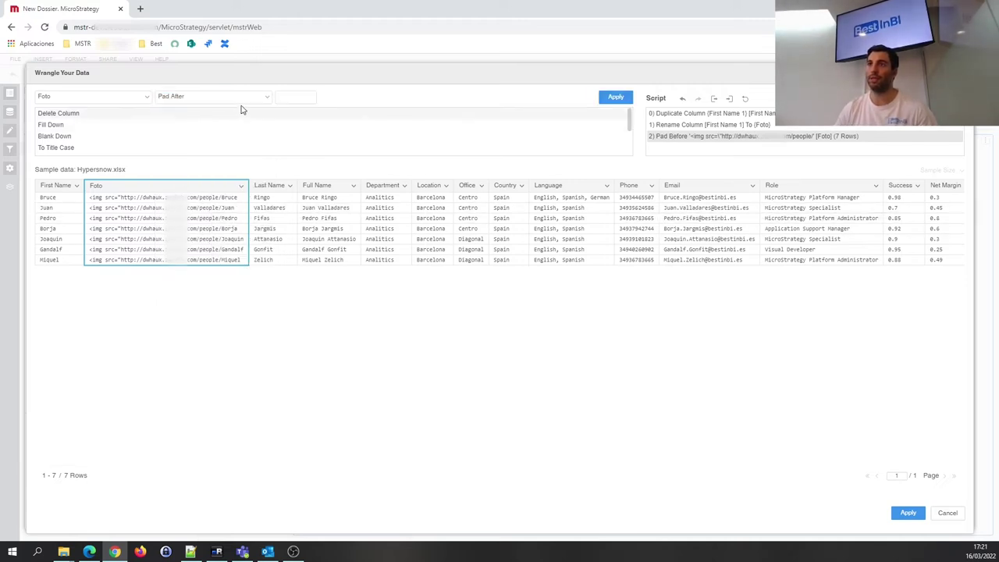
{"action": "key", "text": "super+v"}
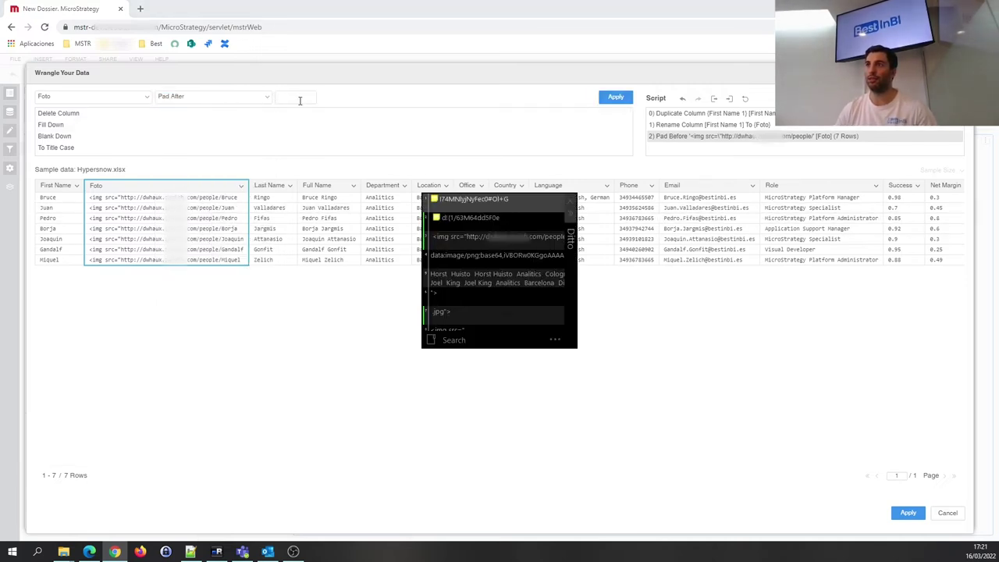
{"action": "left_click", "coordinate": [449, 318]}
{"action": "left_click", "coordinate": [606, 100]}
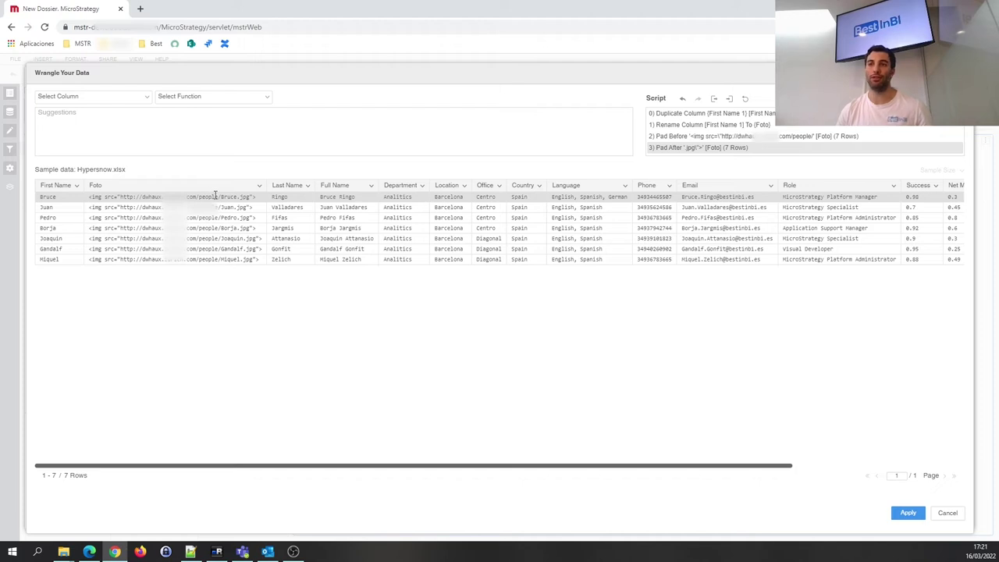
Step: Convert the Foto column's values to lowercase and apply the wrangling script to the data
{"action": "left_click", "coordinate": [258, 188]}
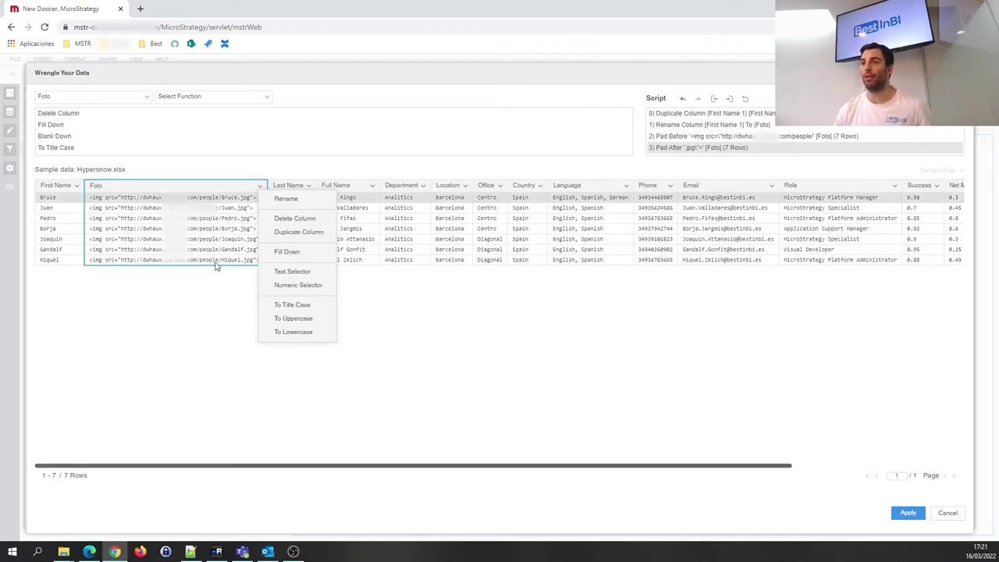
{"action": "left_click", "coordinate": [293, 339]}
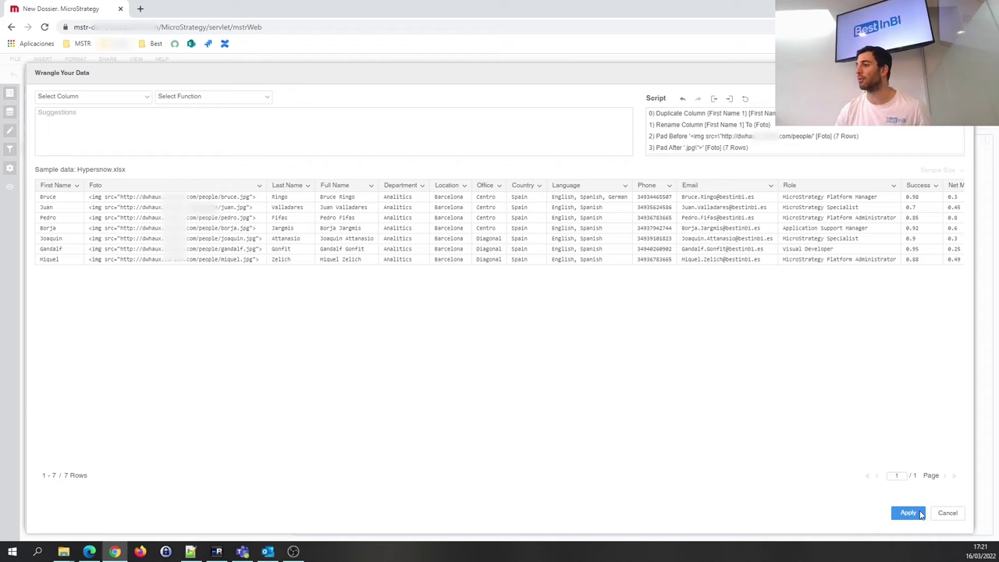
{"action": "left_click", "coordinate": [908, 513]}
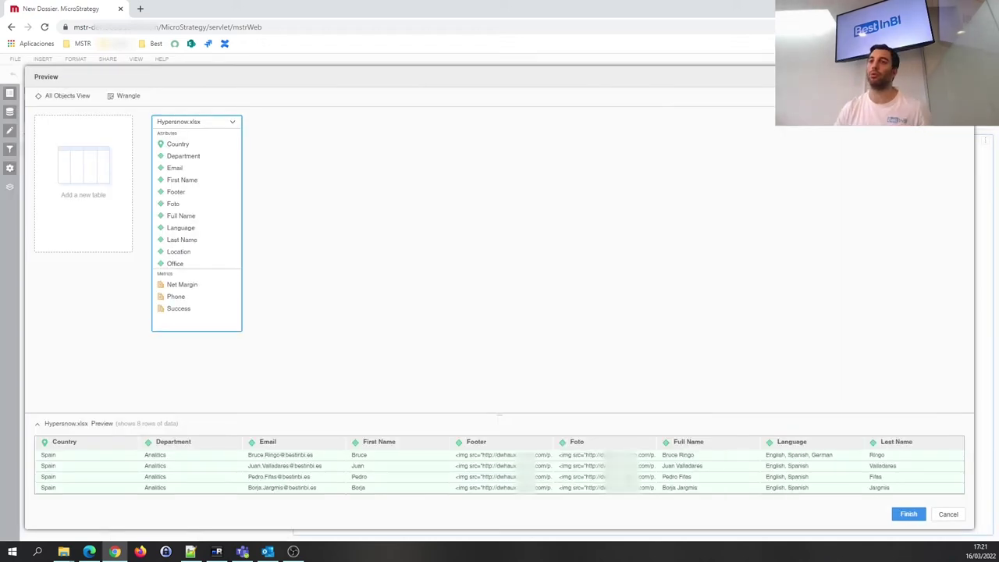
Step: Turn the Phone metric into an attribute and set the Foto attribute's data type to HTML Tag
{"action": "left_click_drag", "start_coordinate": [178, 307], "coordinate": [219, 179]}
{"action": "scroll", "coordinate": [197, 243], "scroll_direction": "down", "scroll_amount": 1}
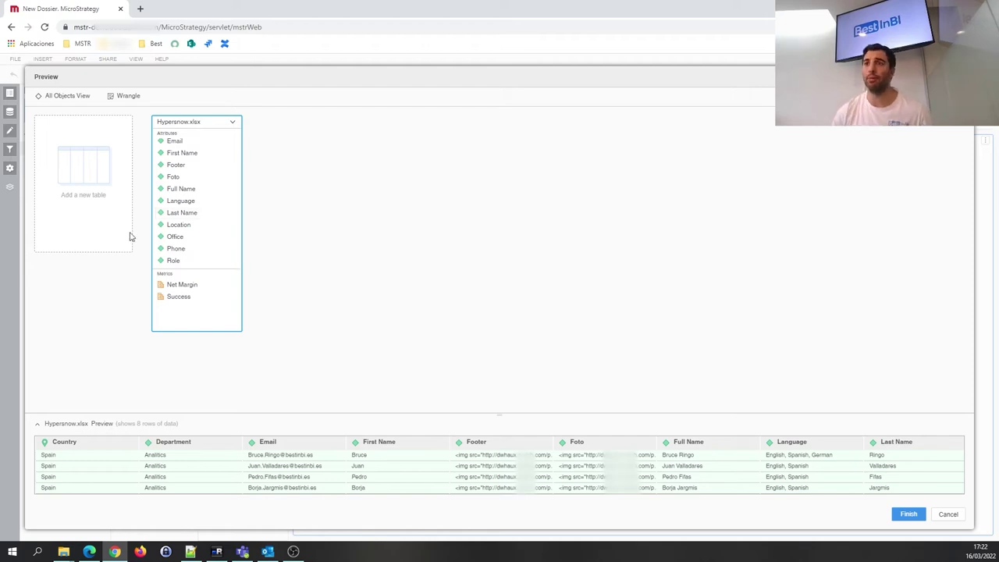
{"action": "right_click", "coordinate": [187, 178]}
{"action": "mouse_move", "coordinate": [266, 192]}
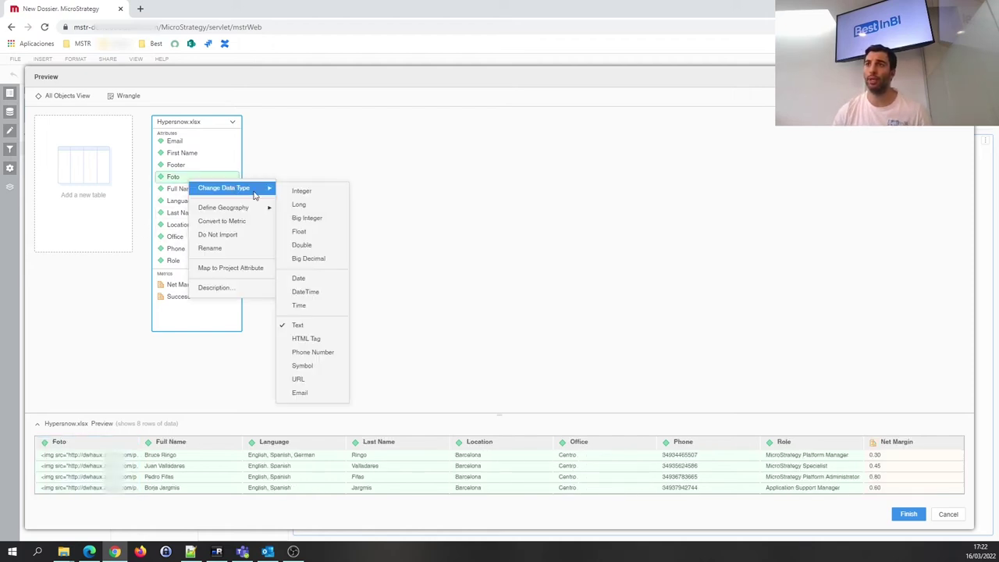
{"action": "left_click", "coordinate": [318, 340]}
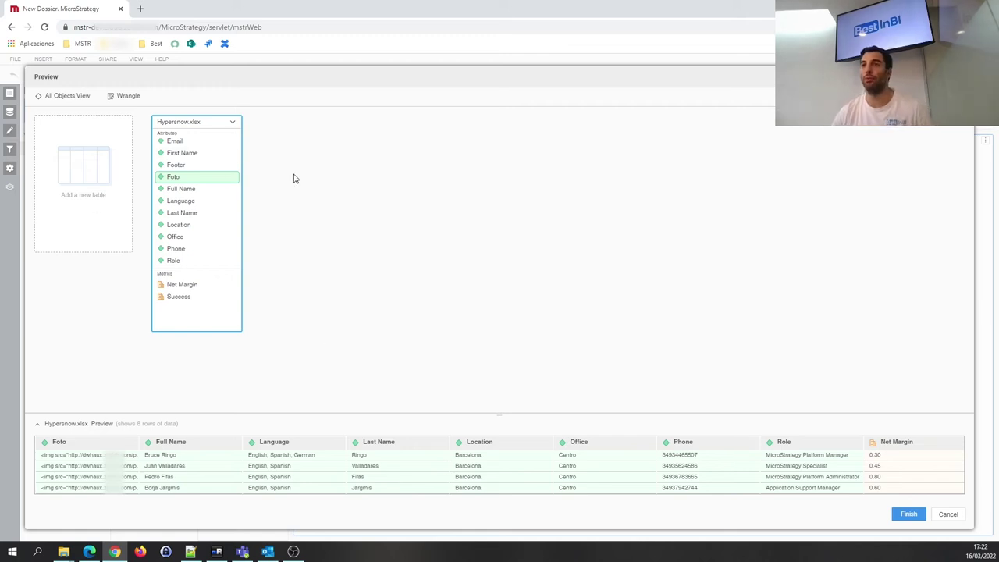
Step: Combine the Foto and Full Name attributes into a multi-form attribute named Personaje, displaying both forms
{"action": "left_click", "coordinate": [196, 189], "text": "ctrl"}
{"action": "right_click", "coordinate": [197, 192]}
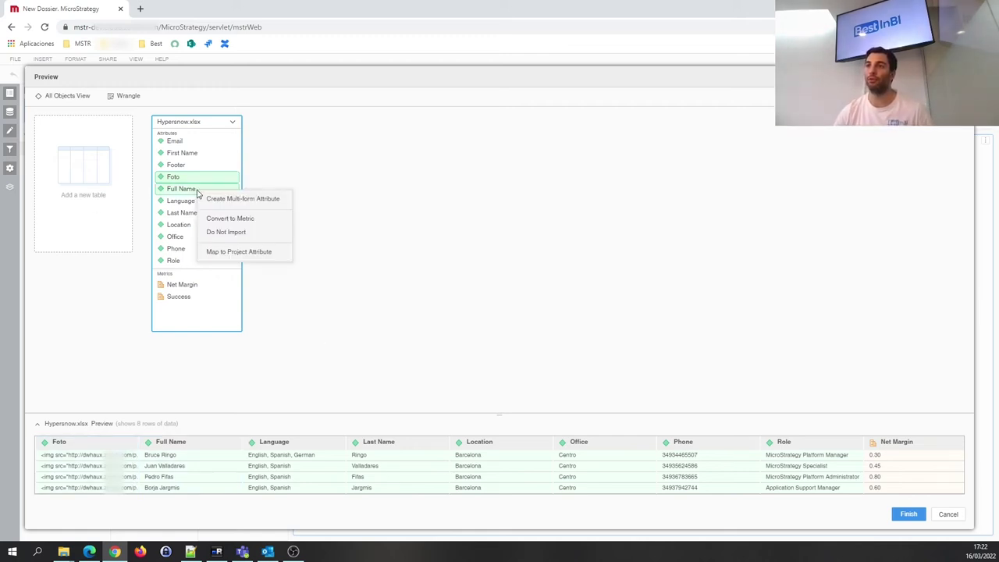
{"action": "left_click", "coordinate": [241, 198]}
{"action": "left_click", "coordinate": [424, 241]}
{"action": "key", "text": "ctrl+a"}
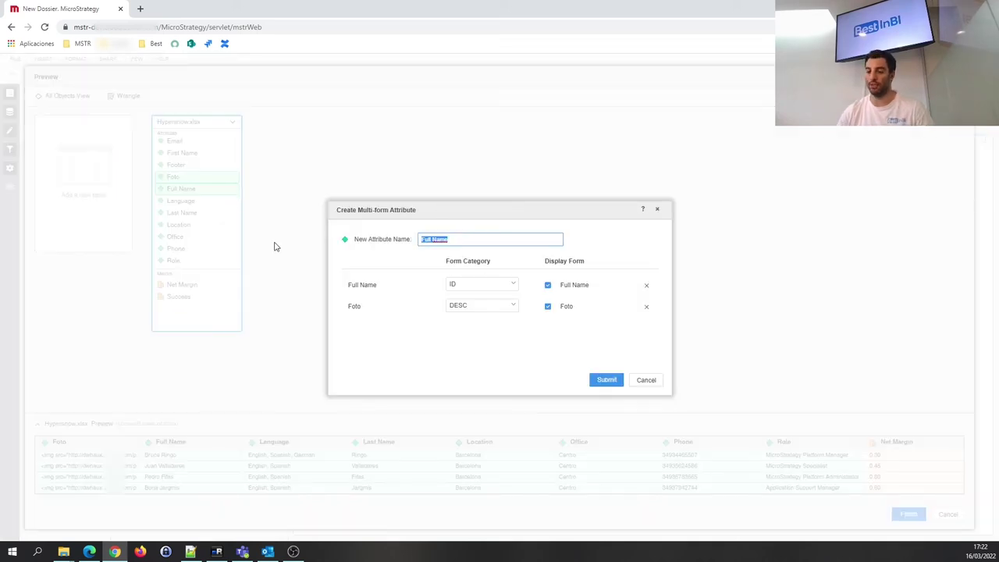
{"action": "type", "text": "Personaje"}
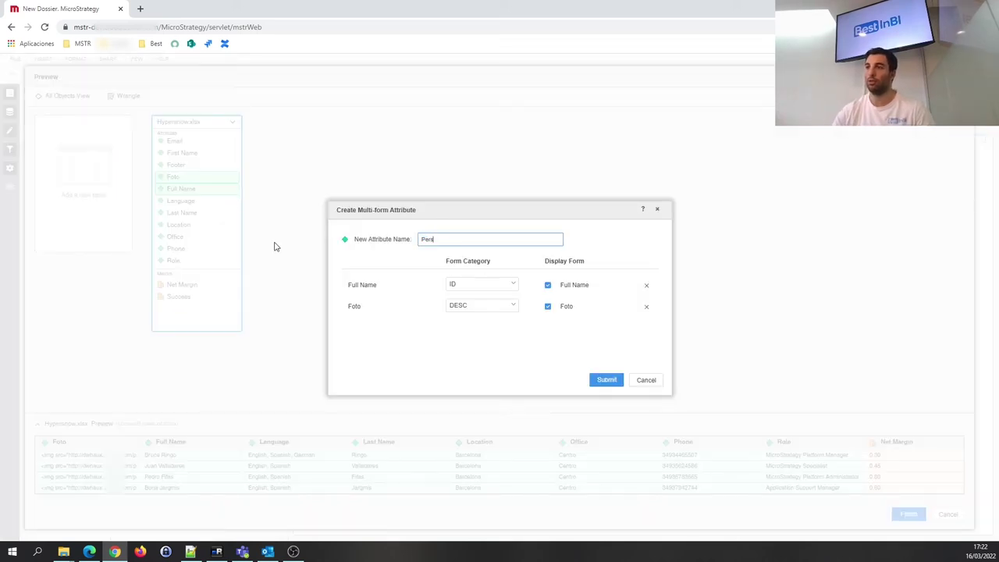
{"action": "left_click", "coordinate": [607, 380]}
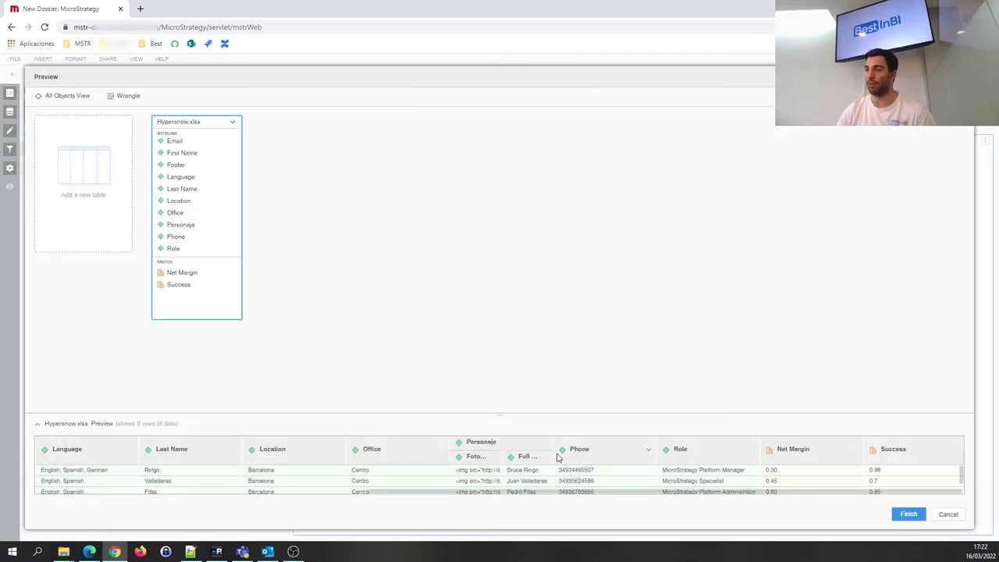
Step: Widen the Foto and Full Name form columns in the data preview and finish importing the Hypersnow.xlsx dataset
{"action": "double_click", "coordinate": [557, 455]}
{"action": "double_click", "coordinate": [503, 455]}
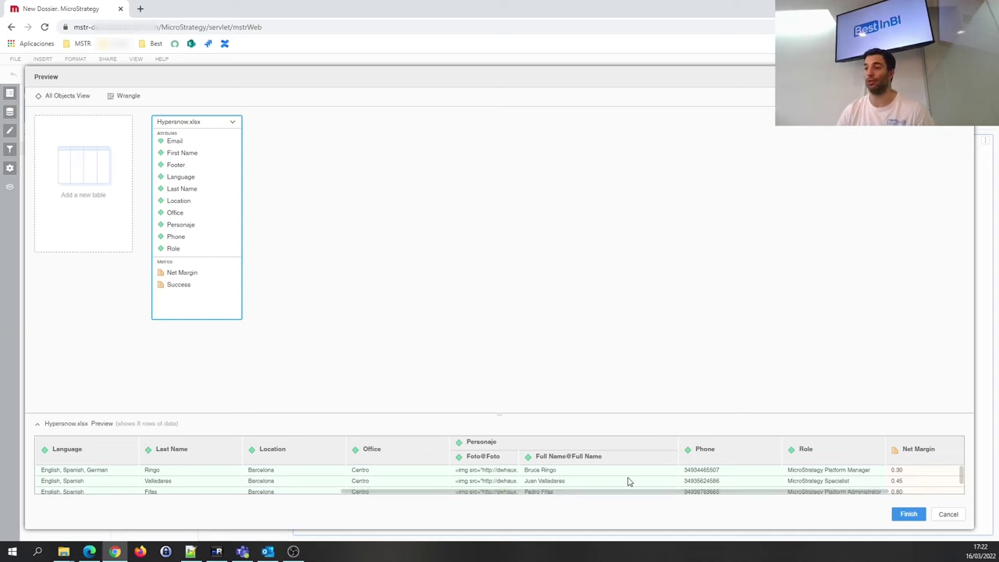
{"action": "left_click", "coordinate": [907, 515]}
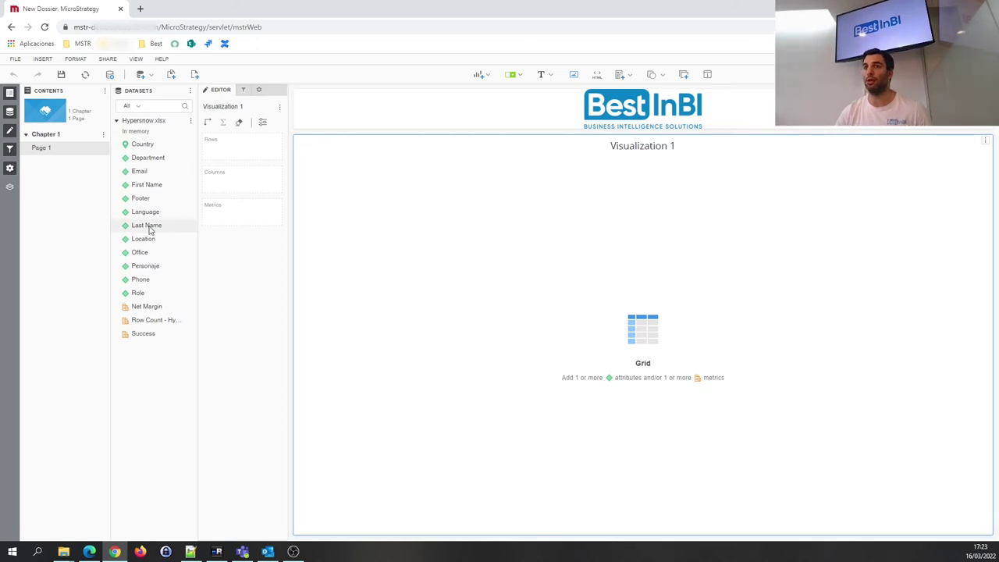
Step: Add the Personaje attribute to the rows of the Visualization 1 grid and look through the people's pictures
{"action": "left_click_drag", "start_coordinate": [144, 266], "coordinate": [221, 151]}
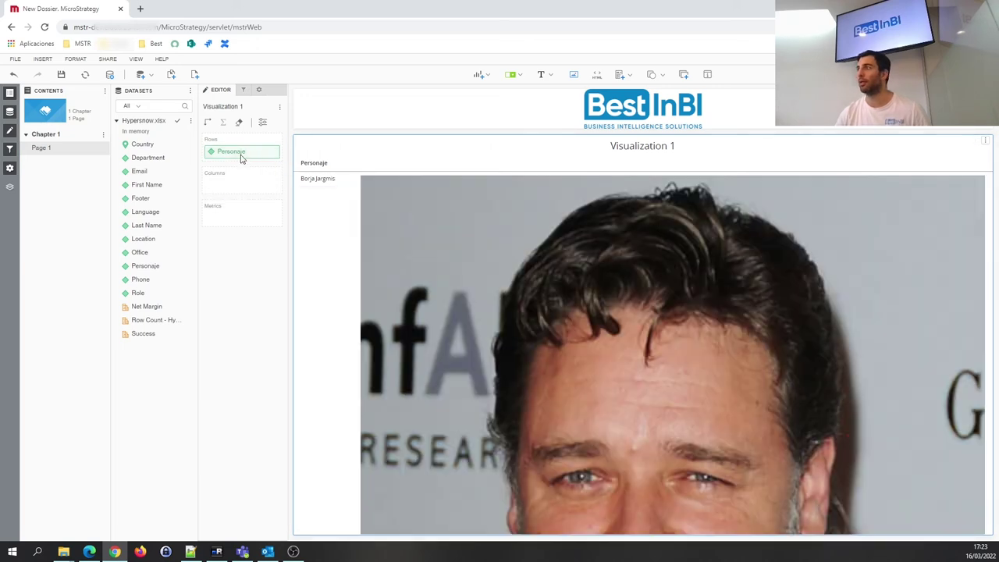
{"action": "right_click", "coordinate": [242, 158]}
{"action": "left_click", "coordinate": [271, 352]}
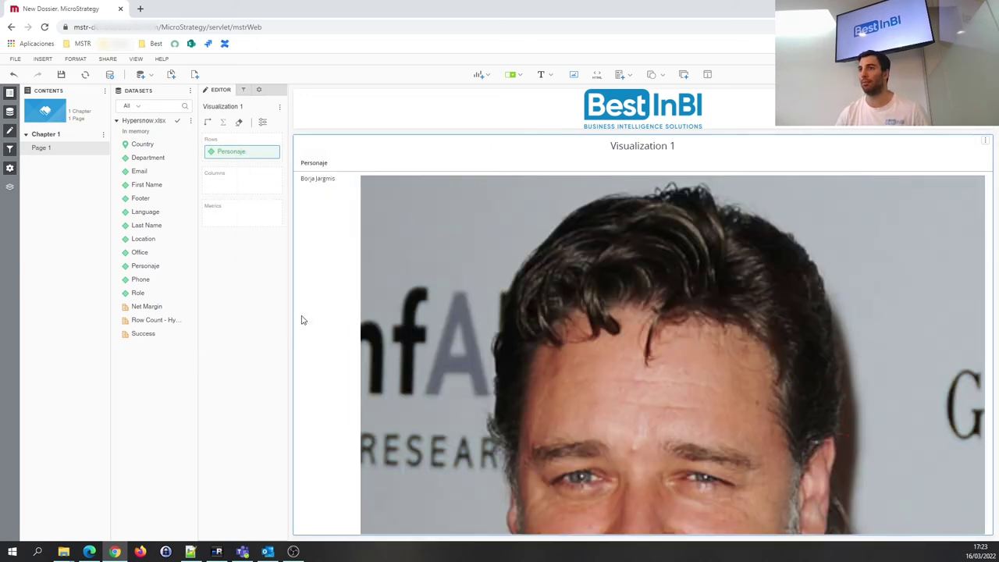
{"action": "scroll", "coordinate": [392, 305], "scroll_direction": "down", "scroll_amount": 10}
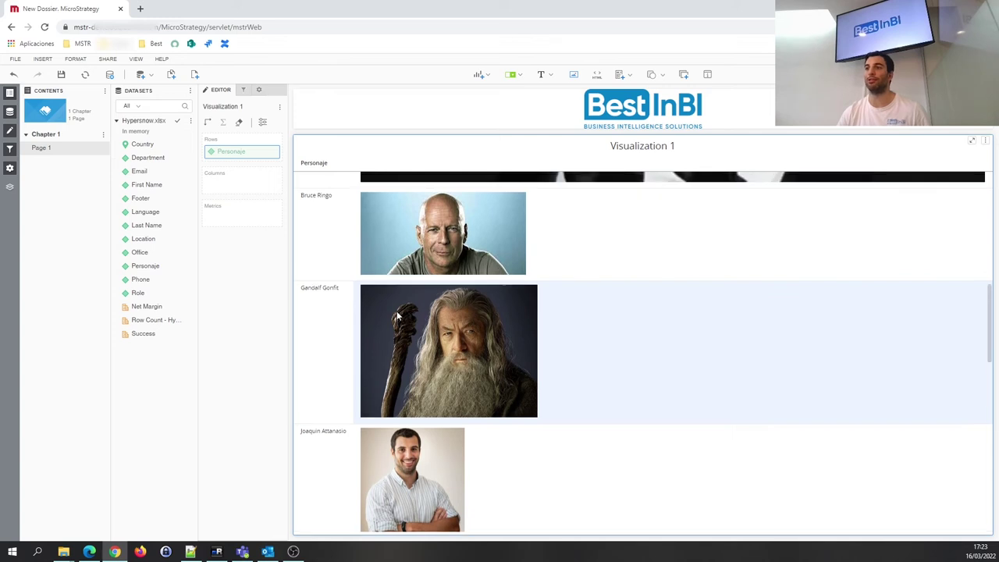
{"action": "scroll", "coordinate": [397, 315], "scroll_direction": "up", "scroll_amount": 2}
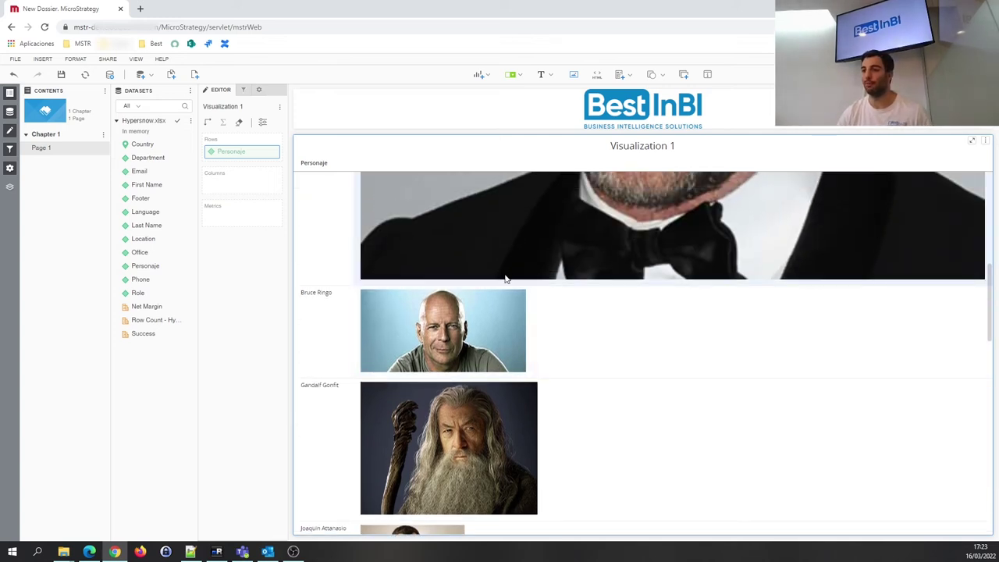
{"action": "scroll", "coordinate": [477, 430], "scroll_direction": "down", "scroll_amount": 2}
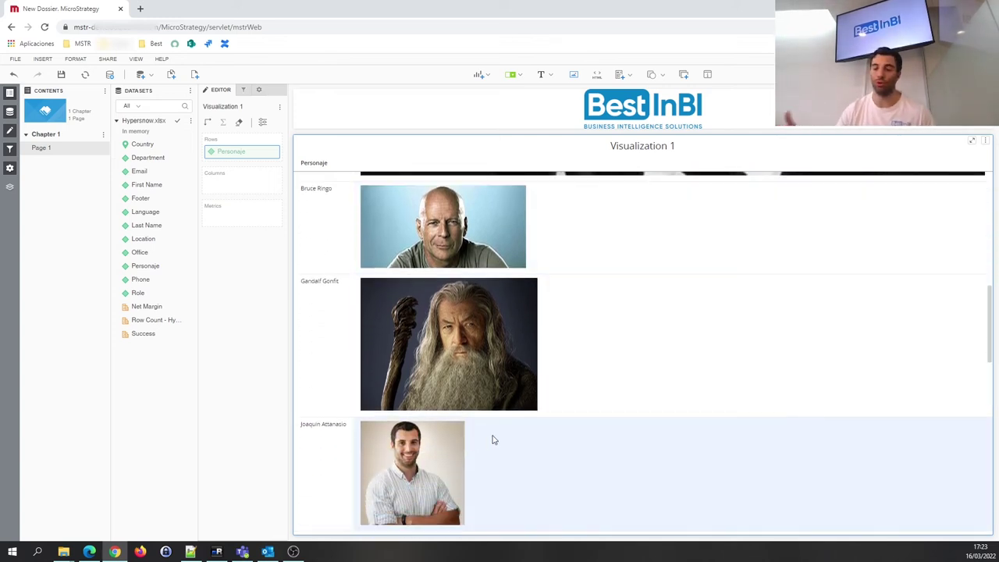